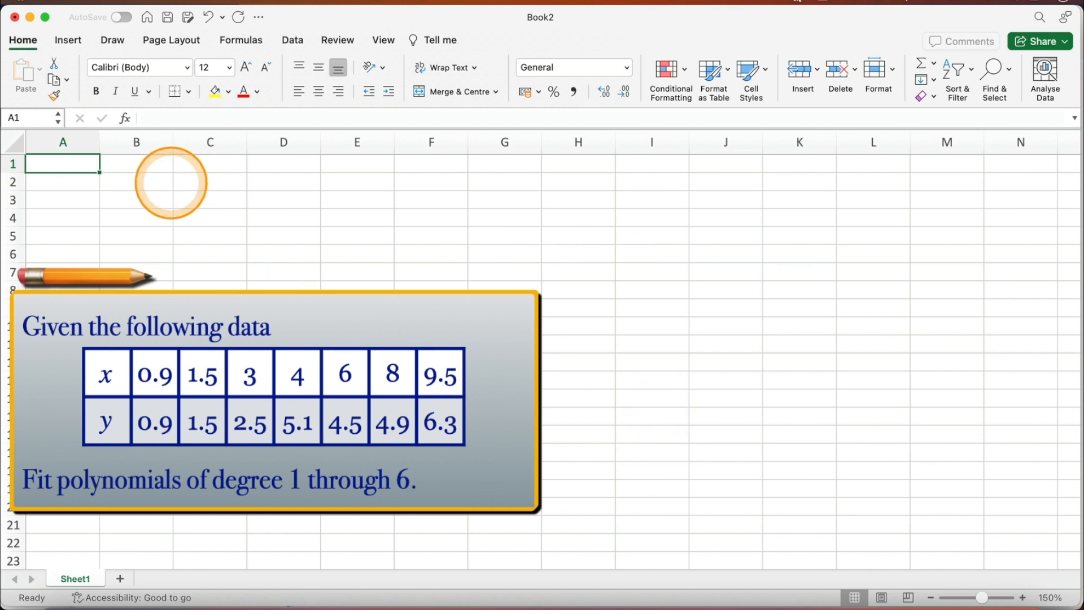
Enter the headings x and y in A1 and B1 and fill in the seven given data pairs below them
{"action": "left_click", "coordinate": [84, 163]}
{"action": "type", "text": "x"}
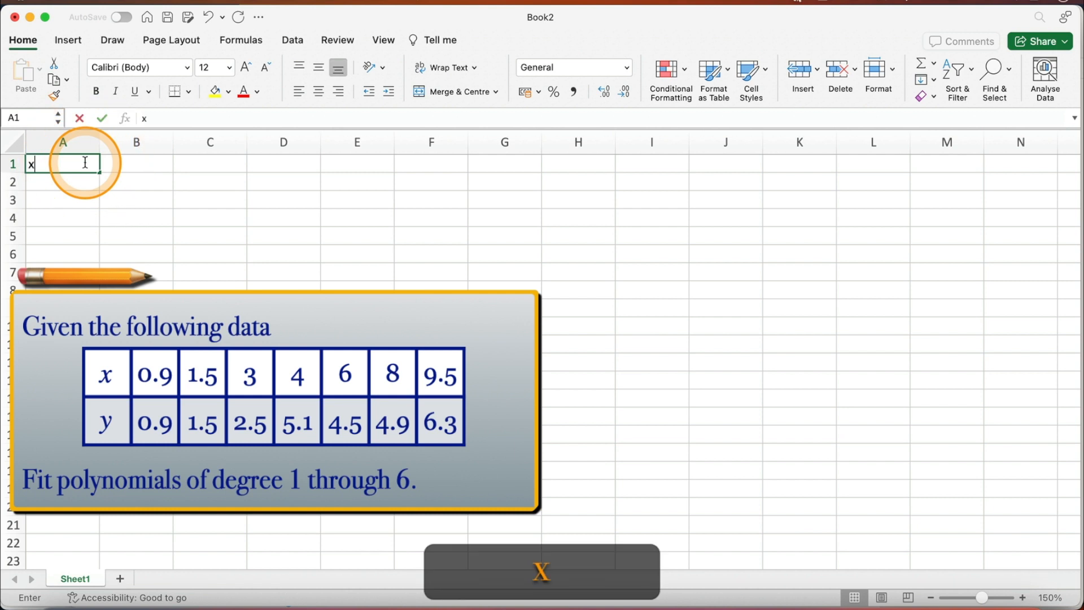
{"action": "key", "text": "Tab"}
{"action": "type", "text": "y"}
{"action": "left_click", "coordinate": [67, 182]}
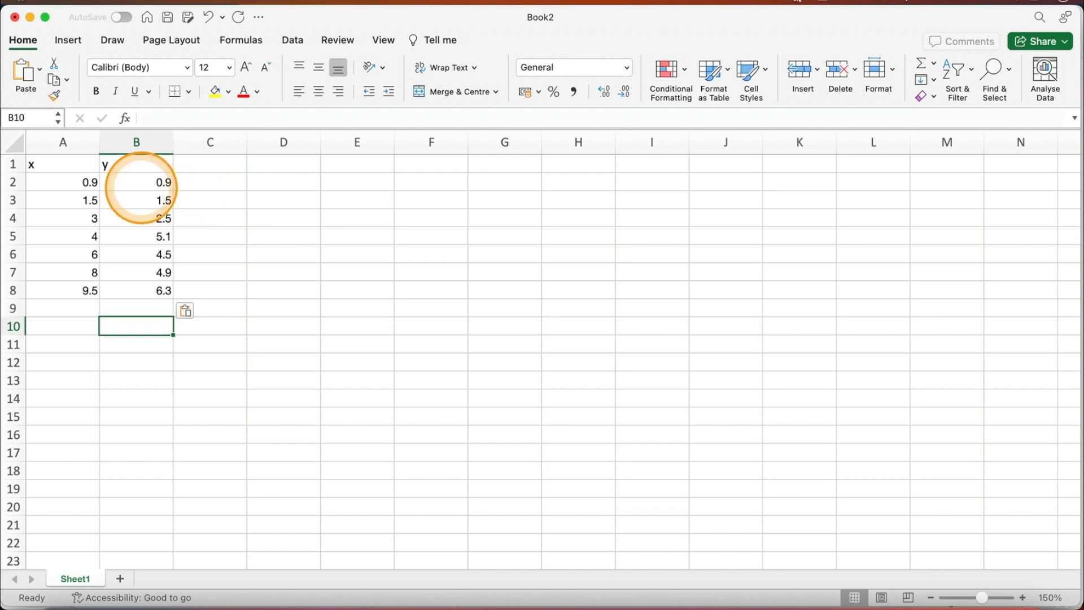
Insert a markers-only scatter chart from the x and y values in A2:B8
{"action": "left_click", "coordinate": [92, 183]}
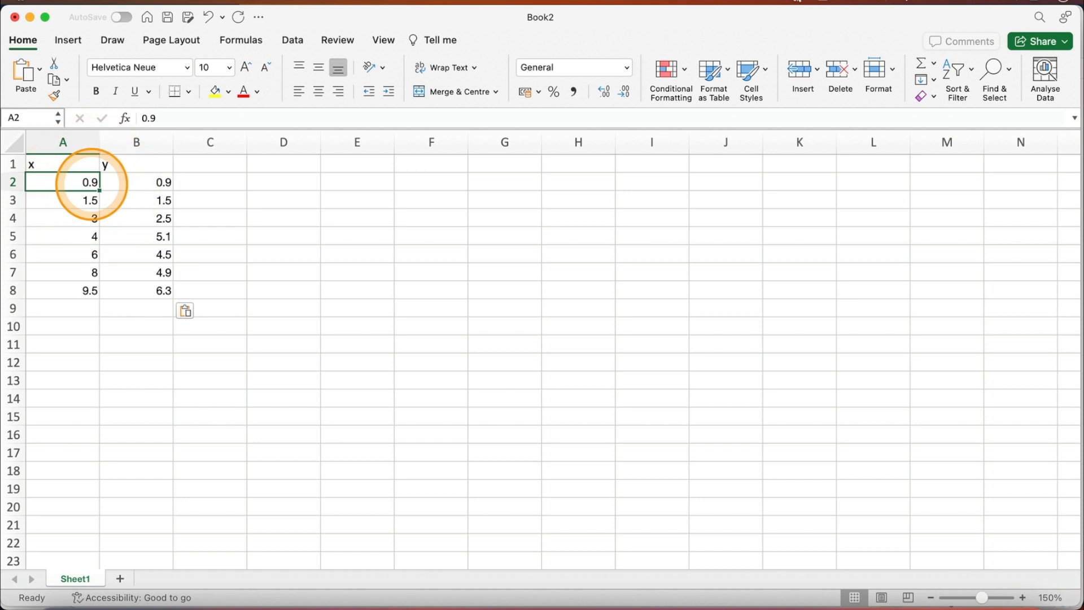
{"action": "key", "text": "shift+Right"}
{"action": "key", "text": "shift+Down"}
{"action": "key", "text": "shift+Down"}
{"action": "key", "text": "shift+Down"}
{"action": "key", "text": "shift+Down"}
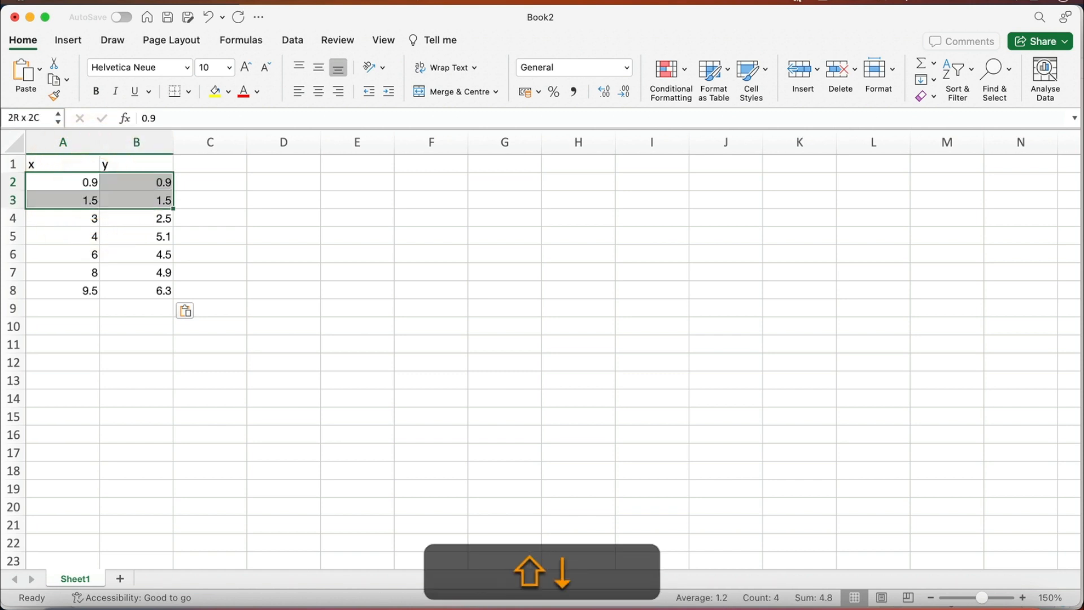
{"action": "key", "text": "shift+Down"}
{"action": "key", "text": "shift+Down"}
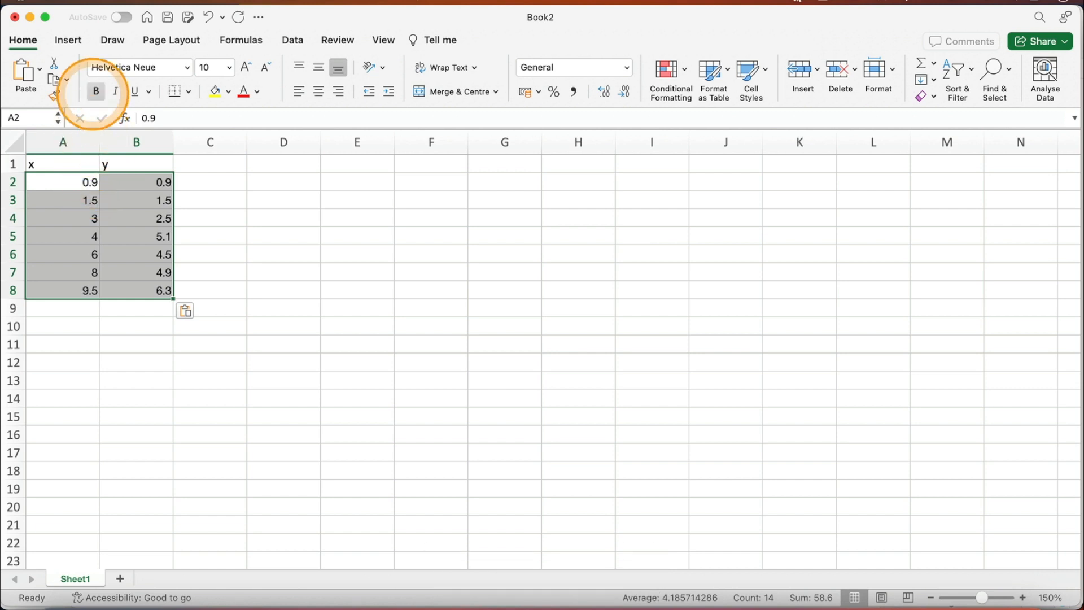
{"action": "left_click", "coordinate": [70, 41]}
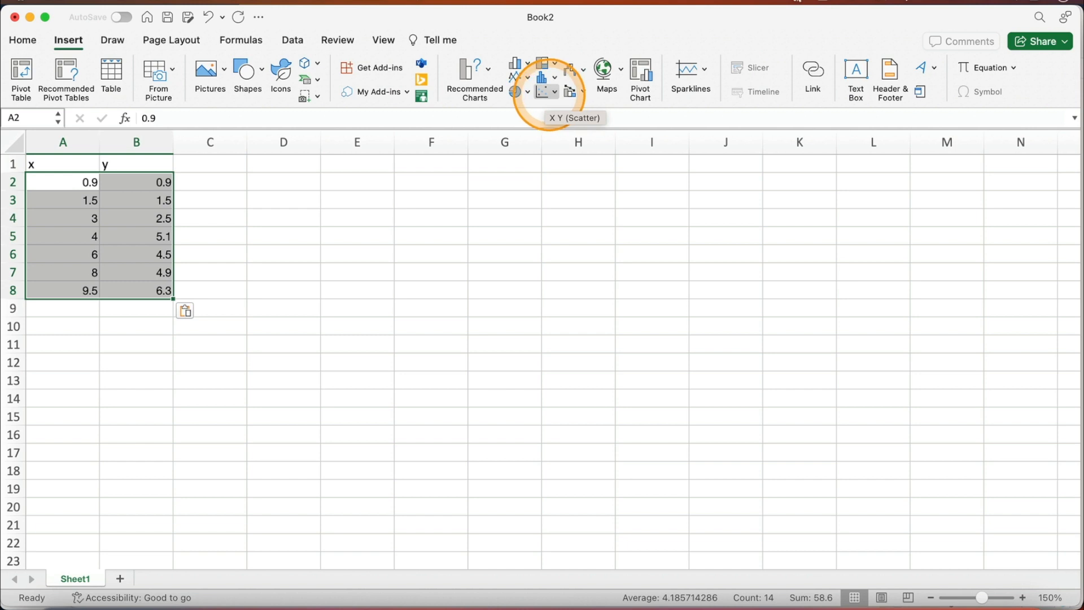
{"action": "left_click", "coordinate": [545, 92]}
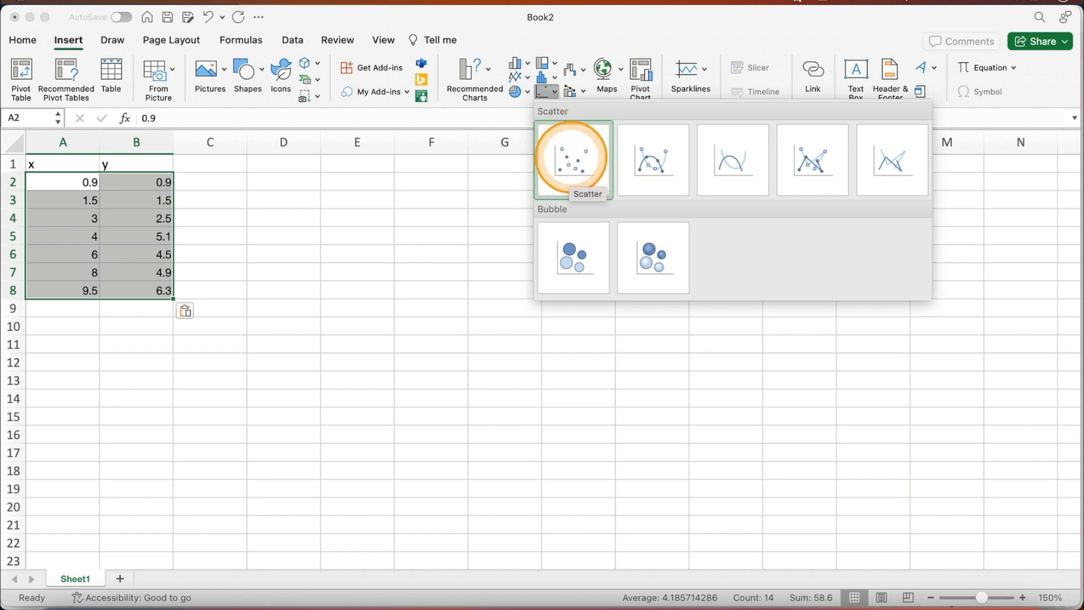
{"action": "left_click", "coordinate": [571, 158]}
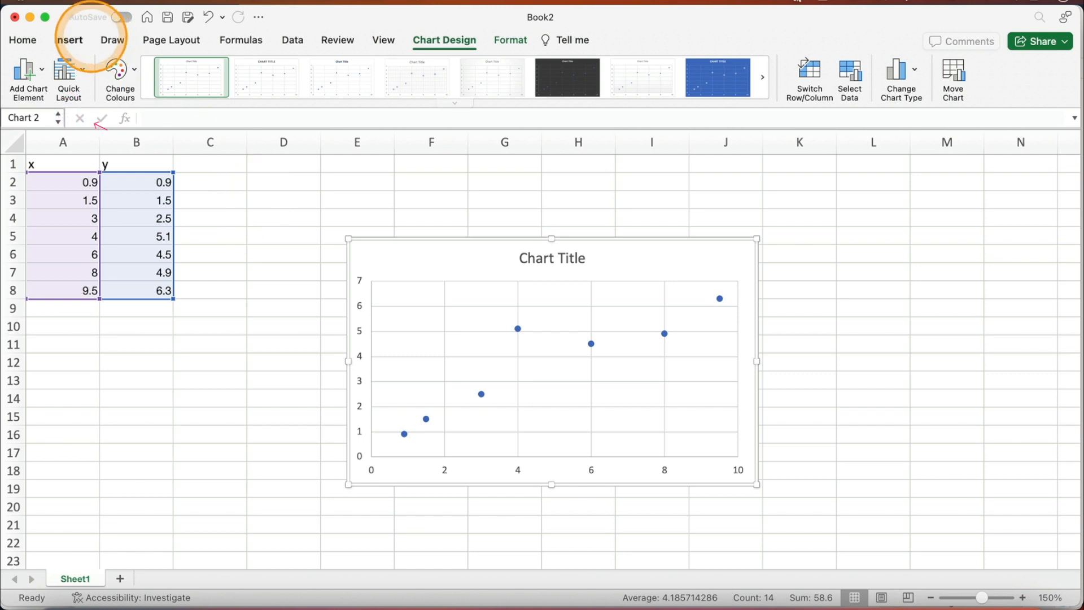
Add a linear trendline to the scatter chart through the additional trendline options
{"action": "left_click", "coordinate": [41, 70]}
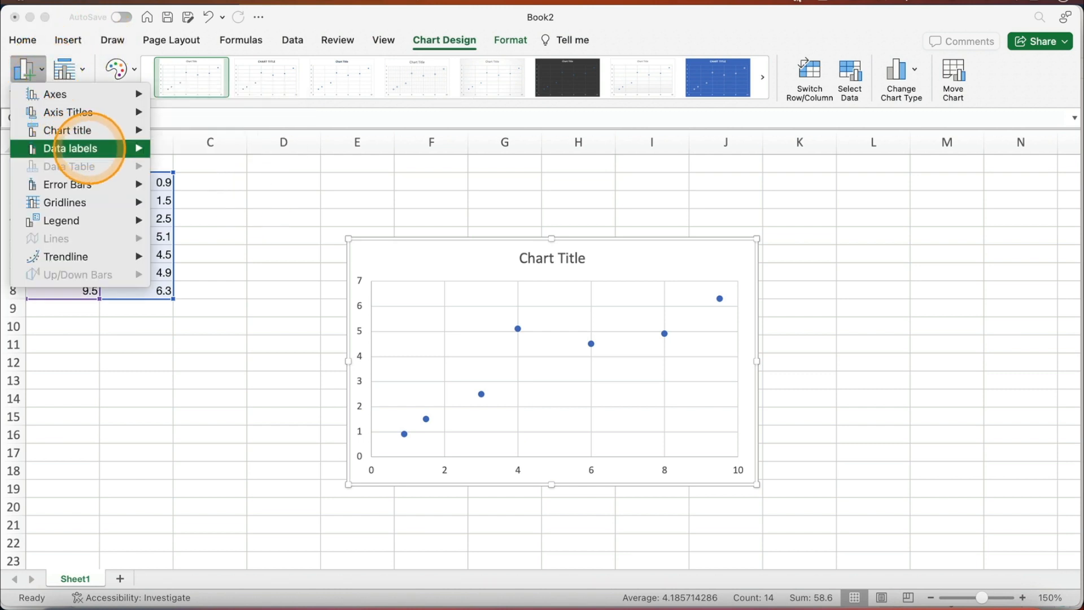
{"action": "mouse_move", "coordinate": [92, 150]}
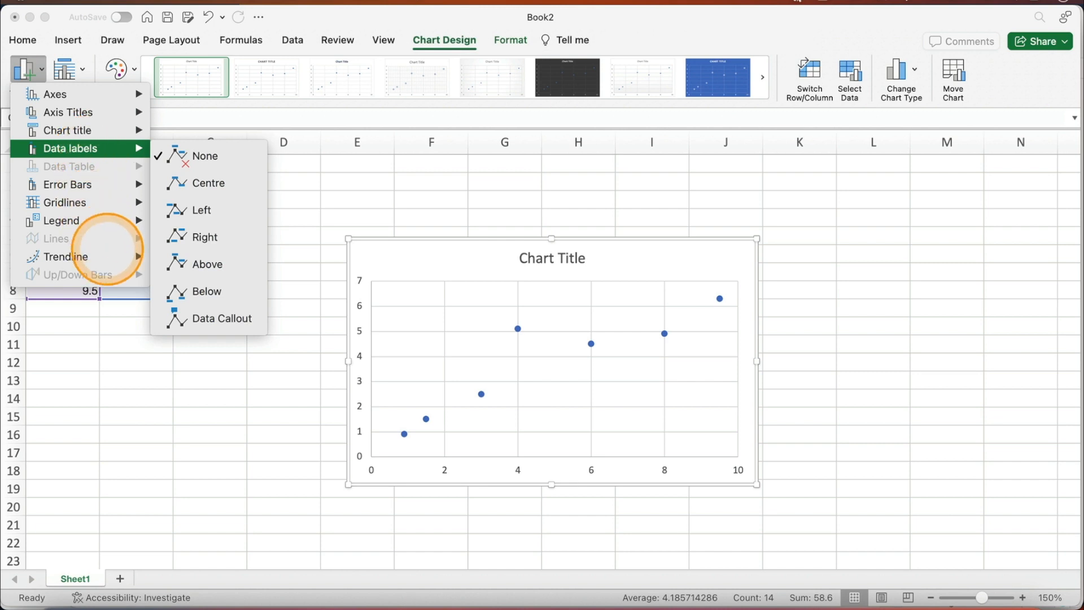
{"action": "mouse_move", "coordinate": [119, 257]}
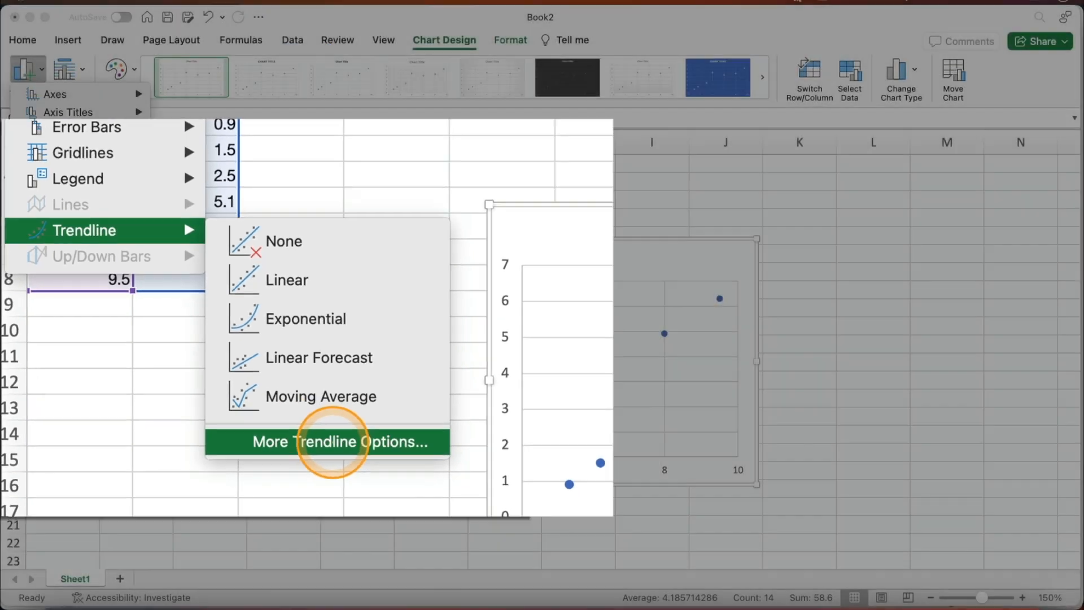
{"action": "left_click", "coordinate": [458, 489]}
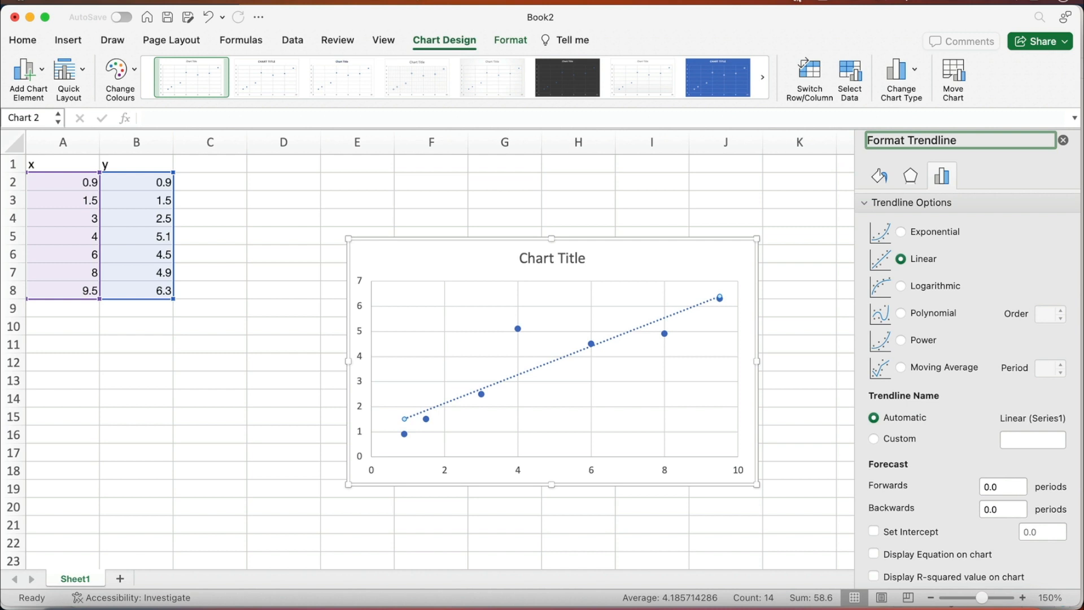
Display the linear trendline's equation and R-squared value on the chart and move their label above the plot area
{"action": "scroll", "coordinate": [992, 386], "scroll_direction": "down", "scroll_amount": 1}
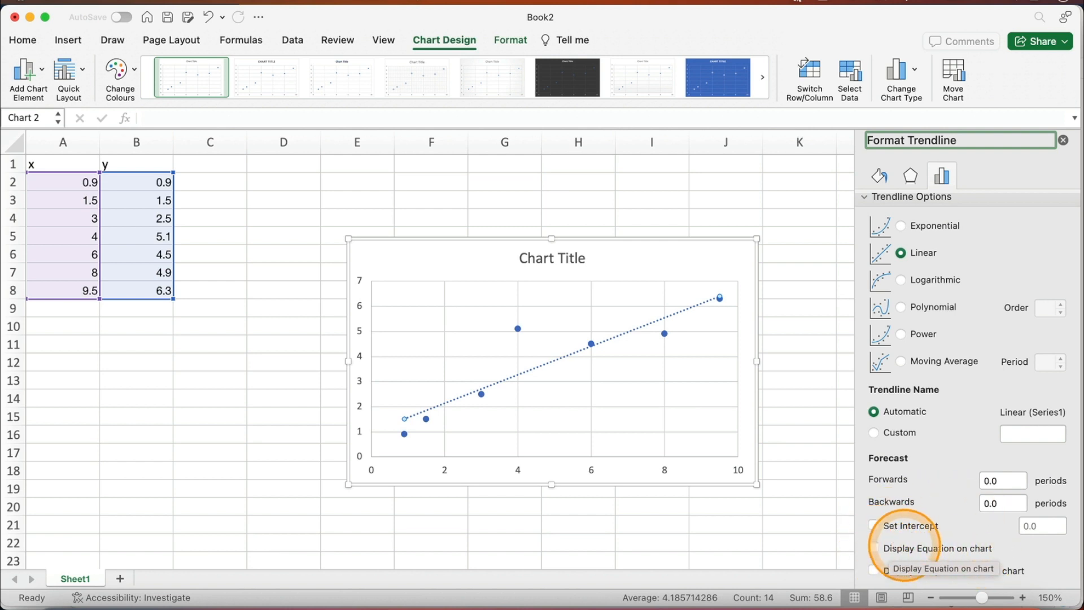
{"action": "left_click", "coordinate": [873, 547]}
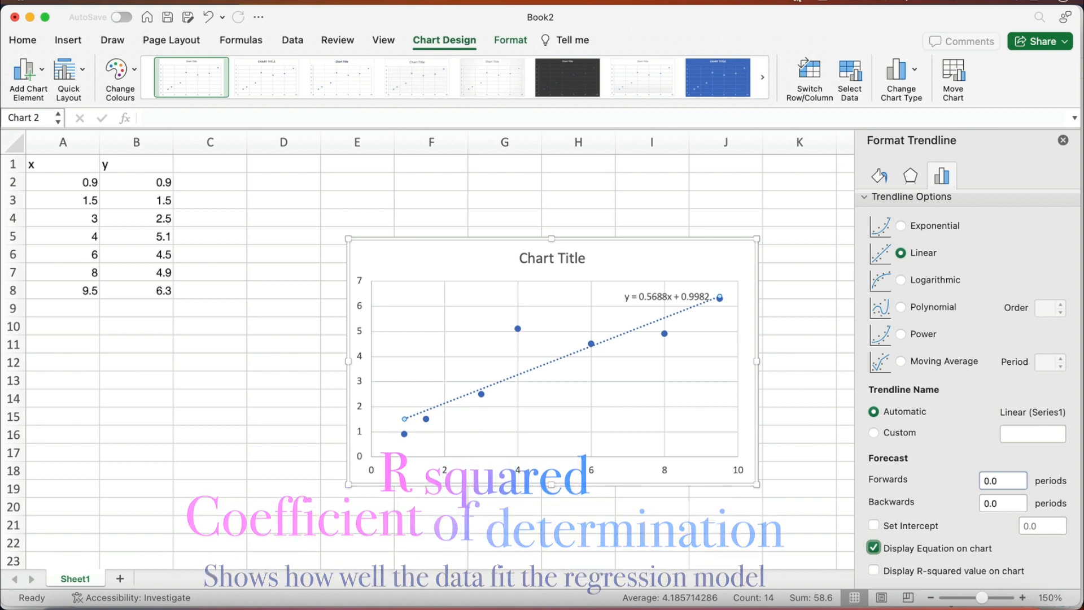
{"action": "left_click", "coordinate": [873, 570]}
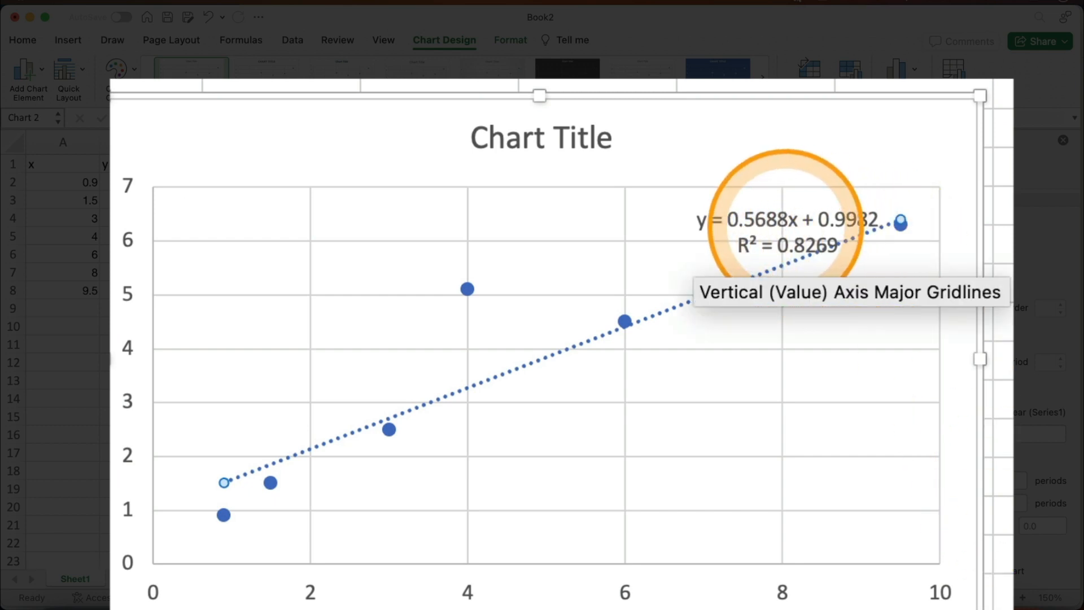
{"action": "left_click", "coordinate": [778, 227]}
{"action": "left_click_drag", "start_coordinate": [778, 227], "coordinate": [755, 144]}
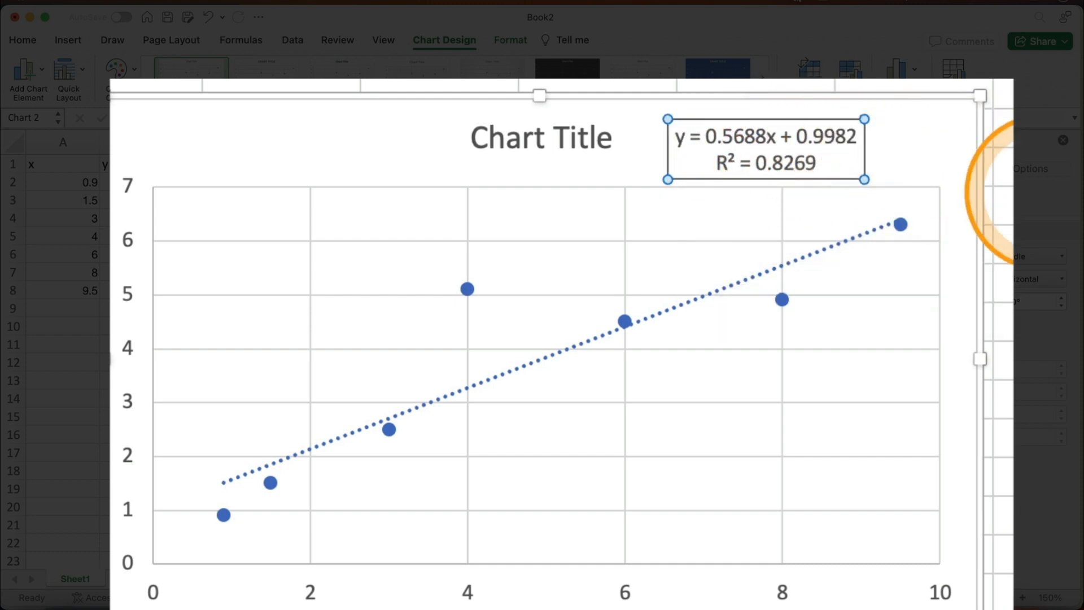
{"action": "left_click", "coordinate": [909, 153]}
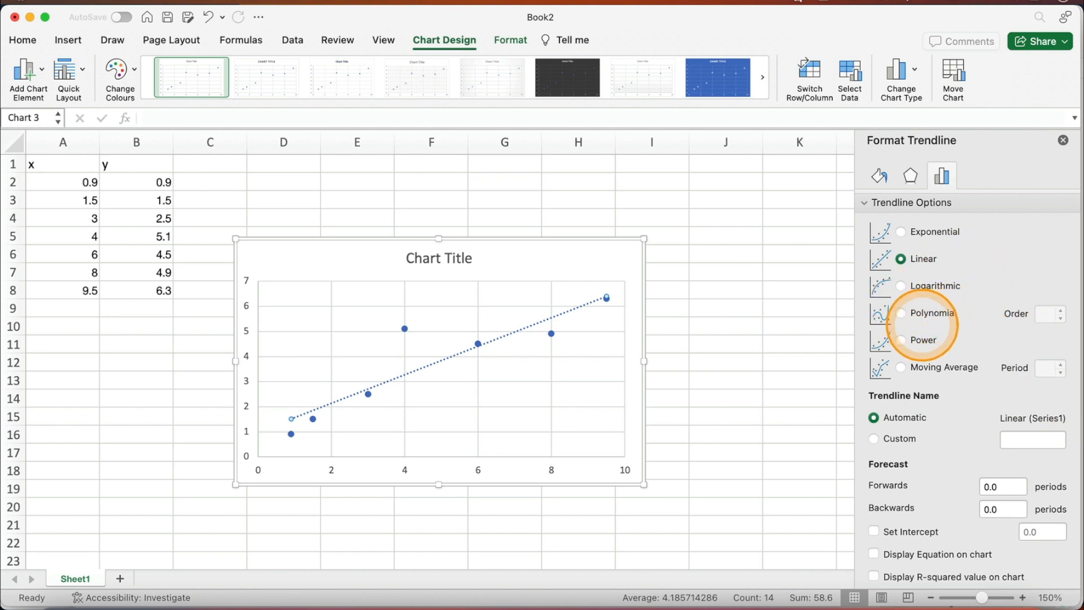
Change the trendline to a polynomial of order 2 and display its equation and R-squared value on the chart
{"action": "left_click", "coordinate": [901, 314]}
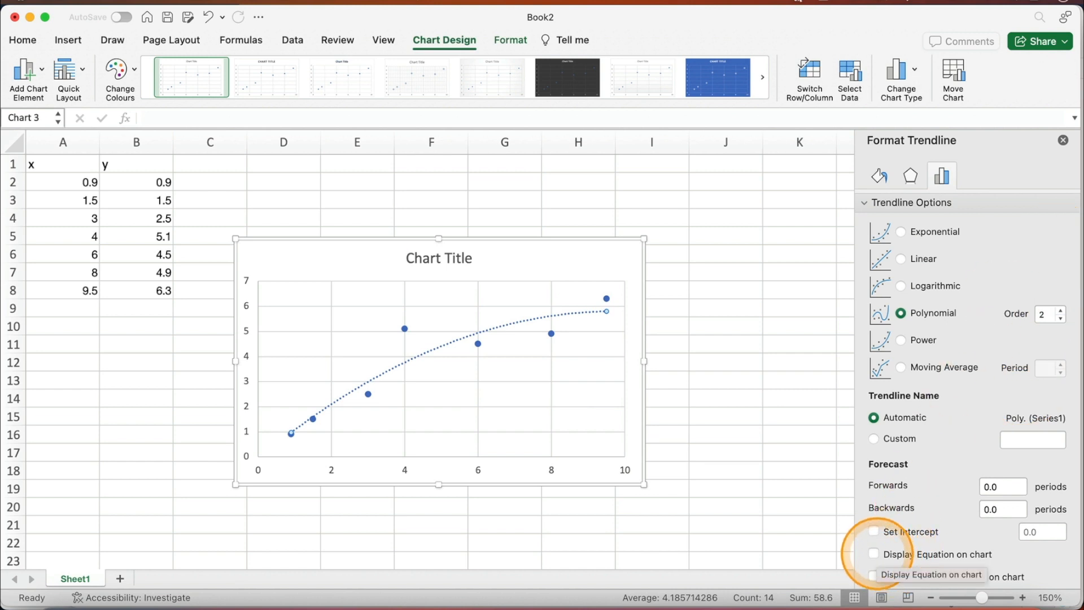
{"action": "left_click", "coordinate": [873, 553]}
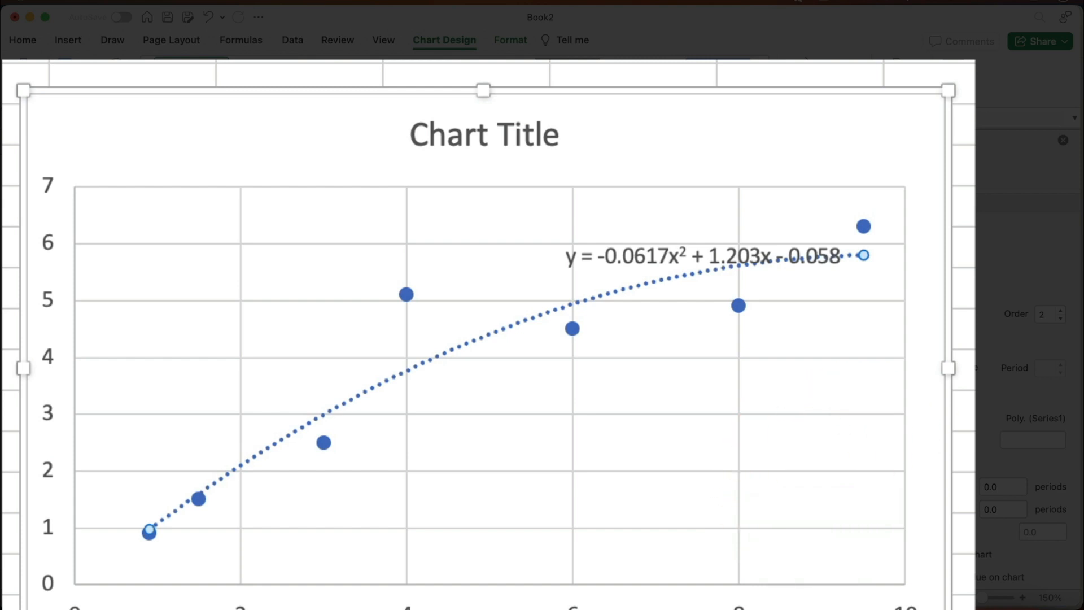
{"action": "left_click", "coordinate": [874, 573]}
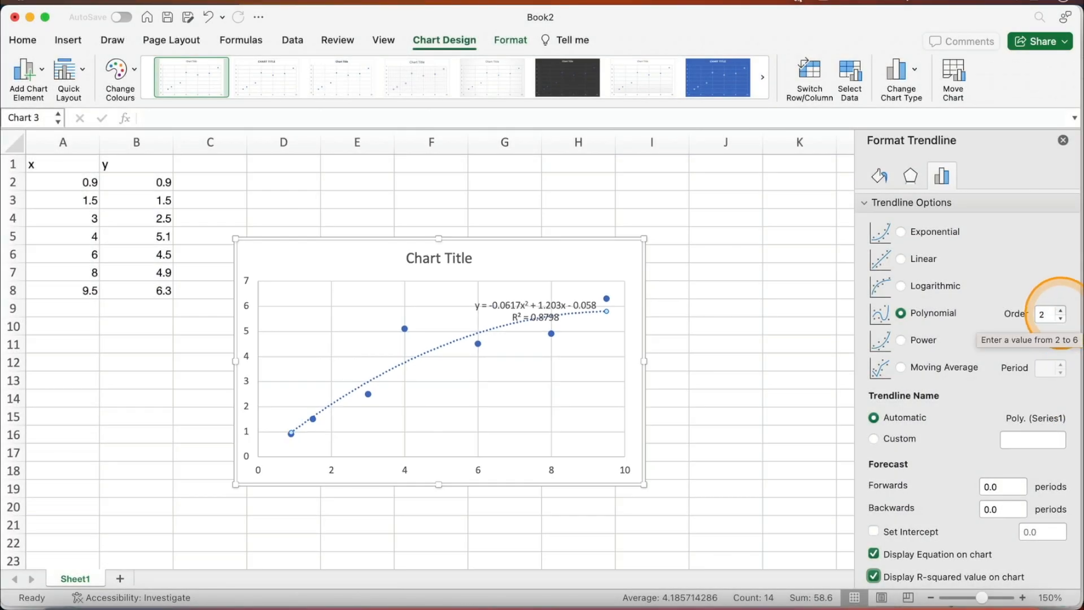
Raise the polynomial trendline's order one degree at a time through 3, 4 and 5 up to 6
{"action": "left_click", "coordinate": [1061, 310]}
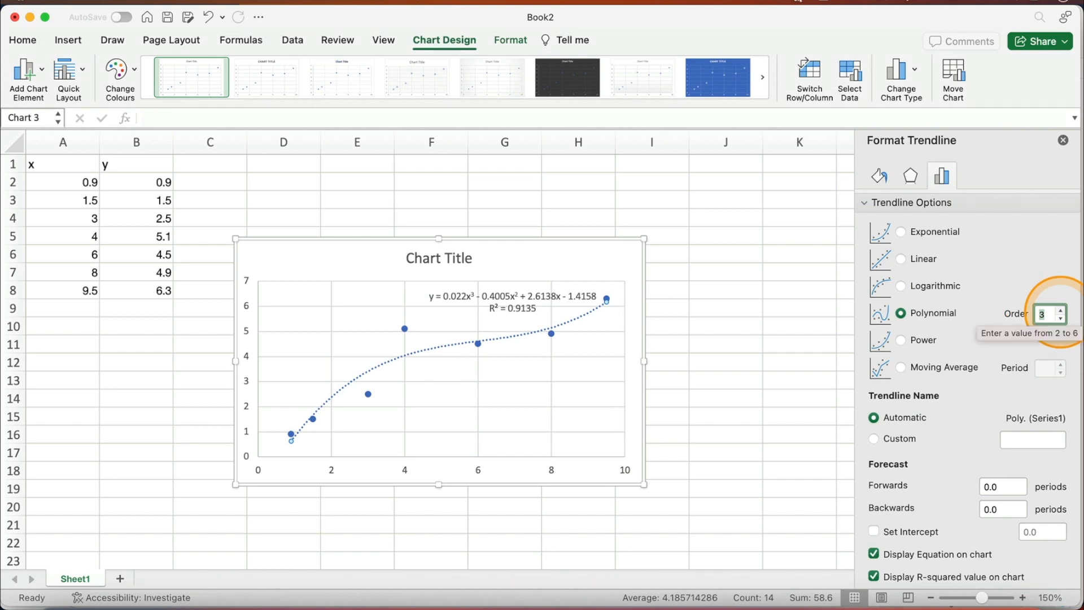
{"action": "left_click", "coordinate": [1061, 310]}
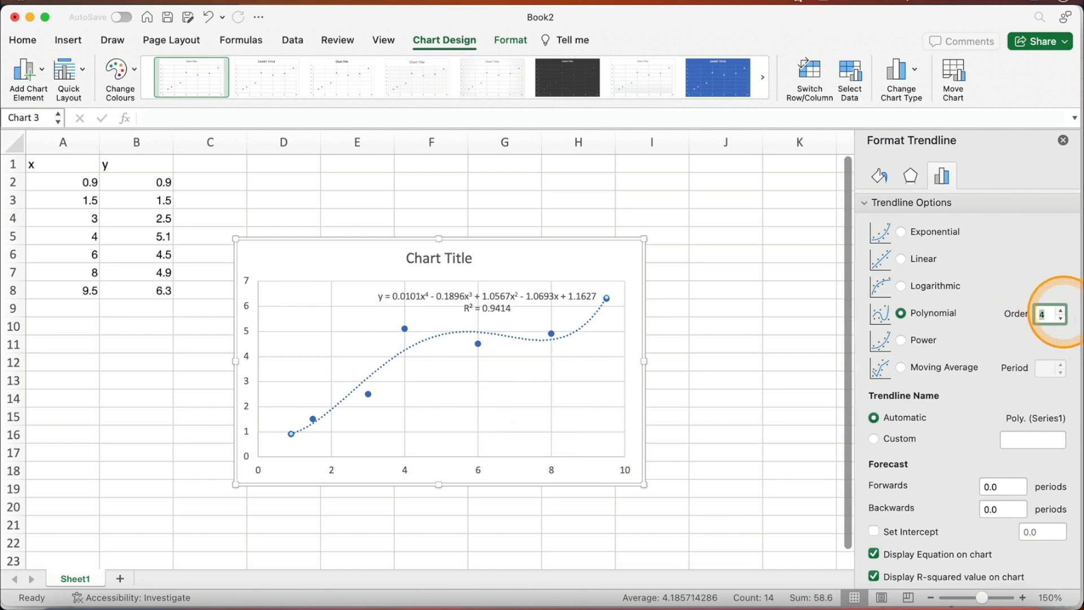
{"action": "left_click", "coordinate": [1061, 309]}
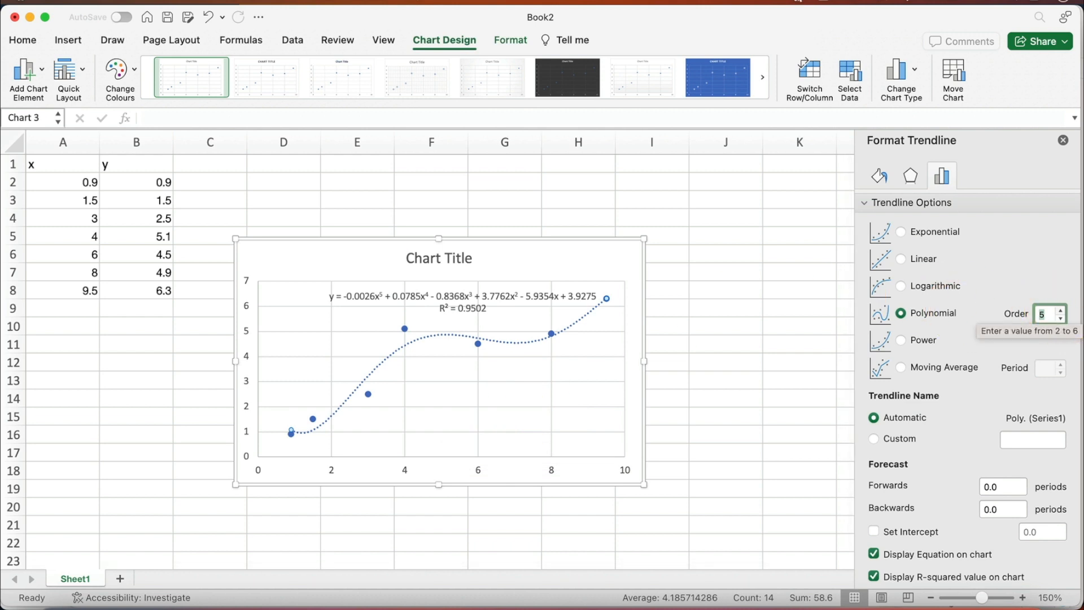
{"action": "left_click", "coordinate": [1061, 310]}
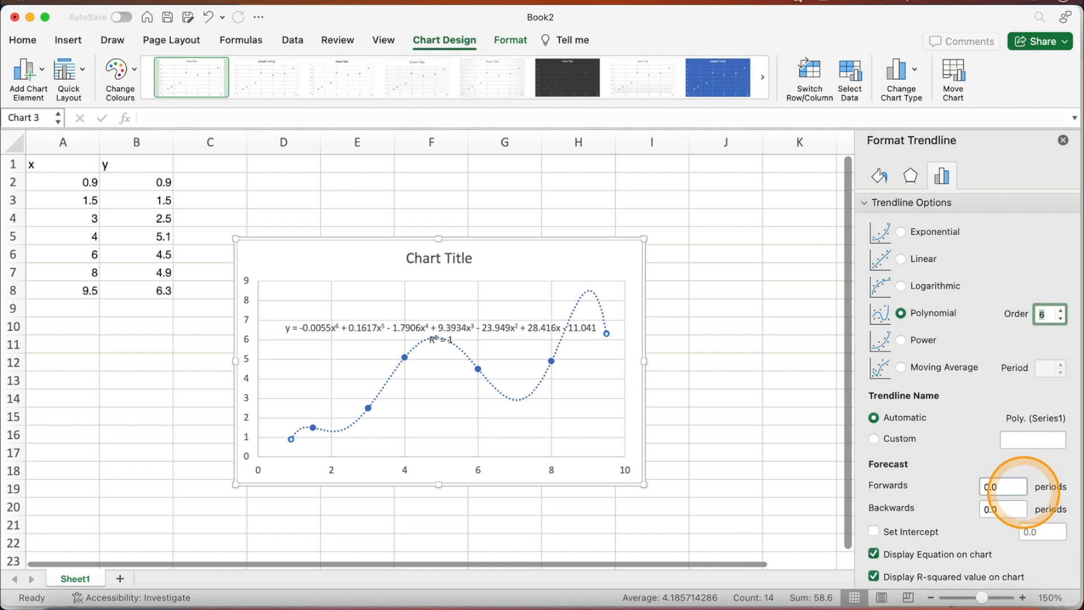
Set the trendline's forward forecast to 3 periods
{"action": "left_click", "coordinate": [1005, 487]}
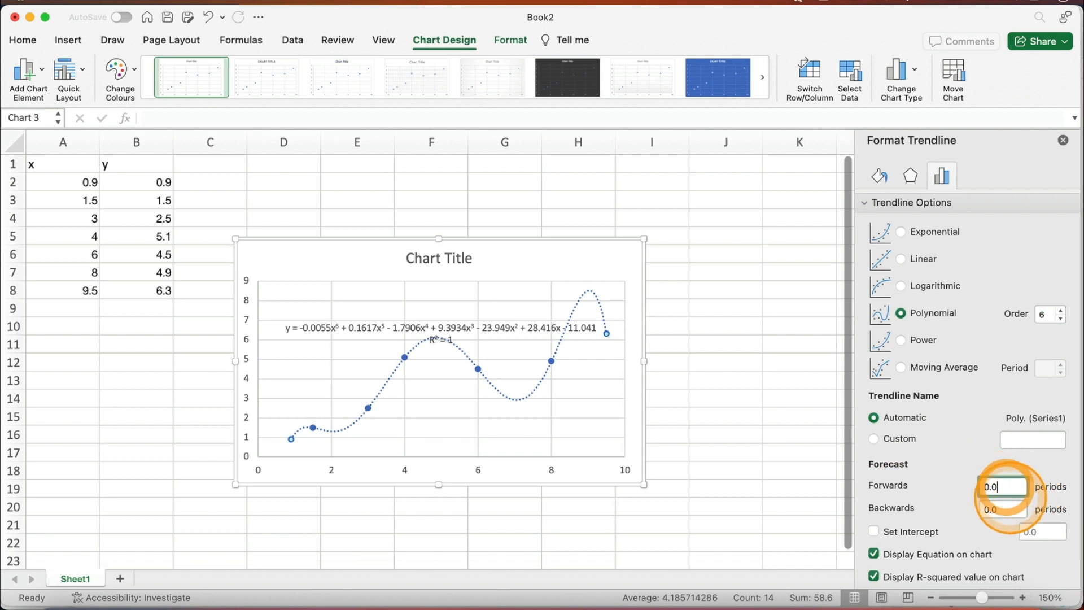
{"action": "key", "text": "BackSpace"}
{"action": "key", "text": "BackSpace"}
{"action": "key", "text": "BackSpace"}
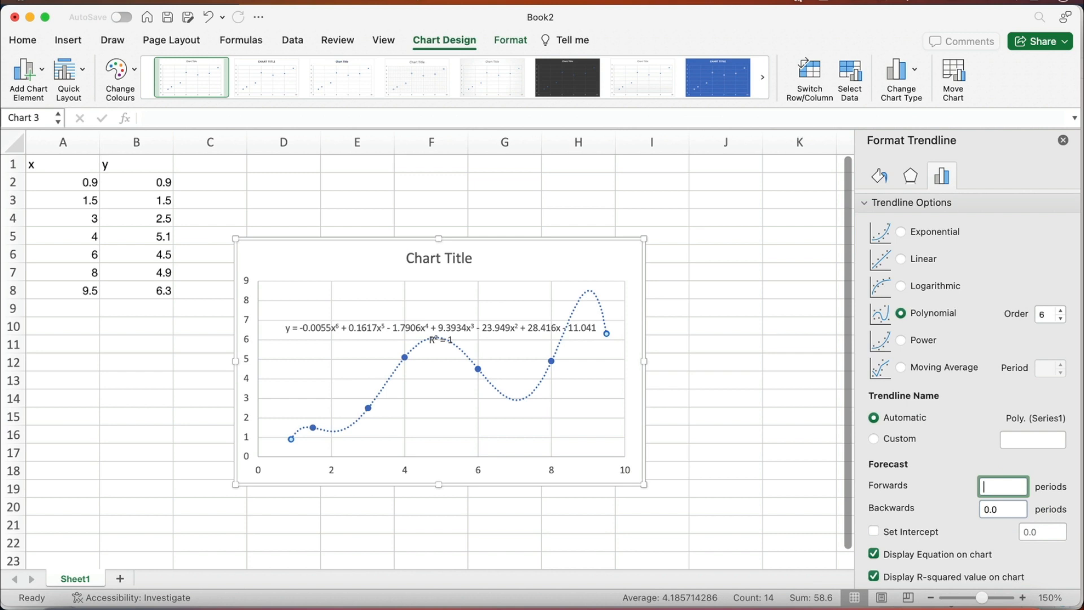
{"action": "type", "text": "3"}
{"action": "key", "text": "Return"}
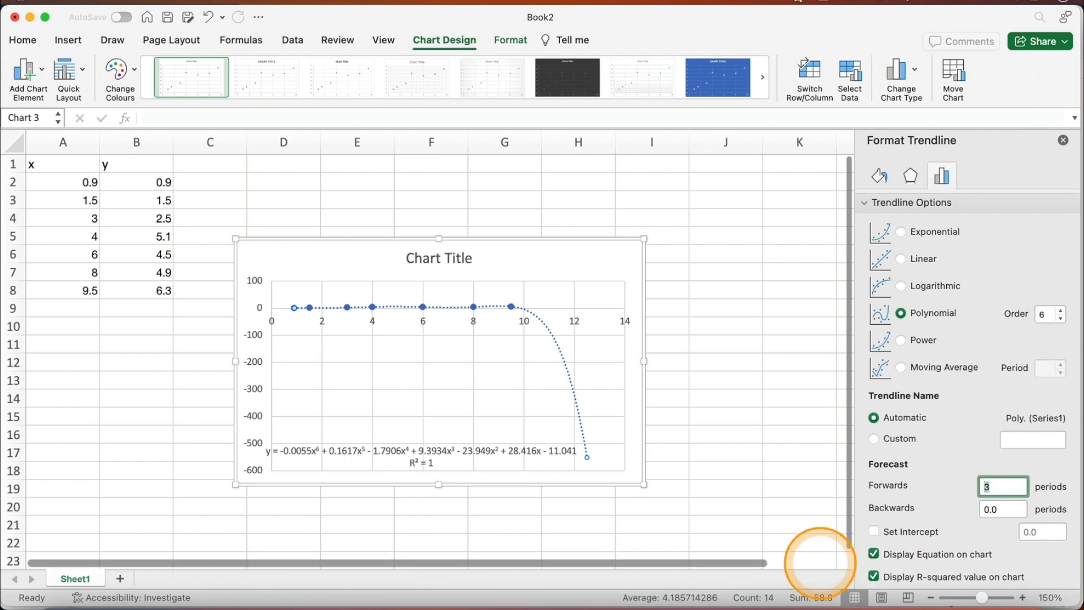